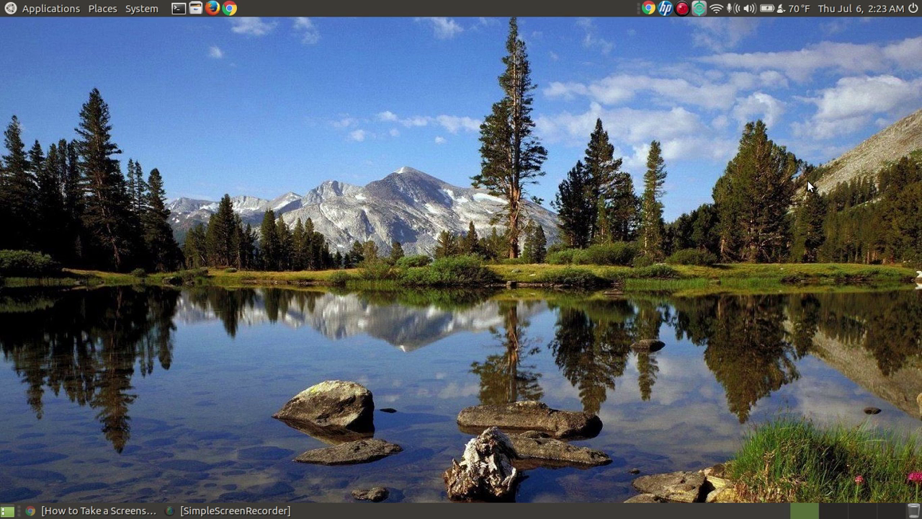
# Discard an instant Print-key desktop capture, then open Take Screenshot set to a 5-second desktop grab
pyautogui.press('Print')
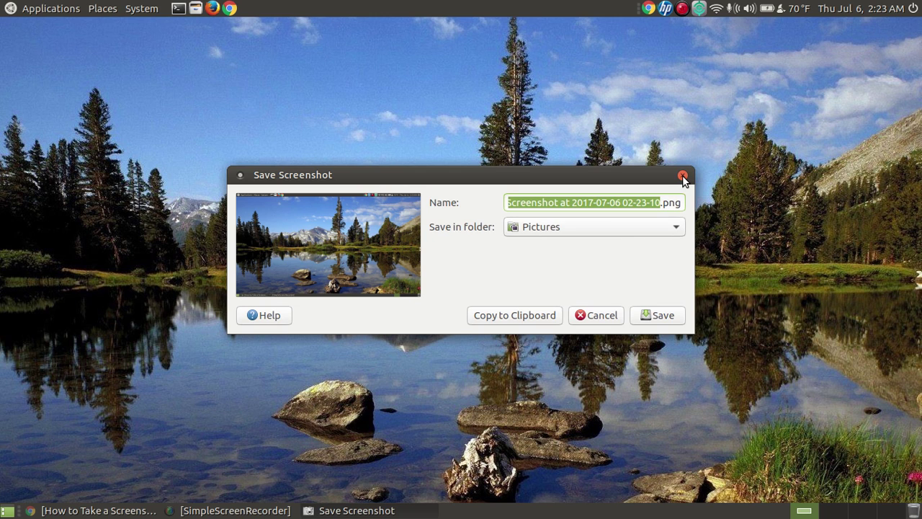
pyautogui.click(595, 317)
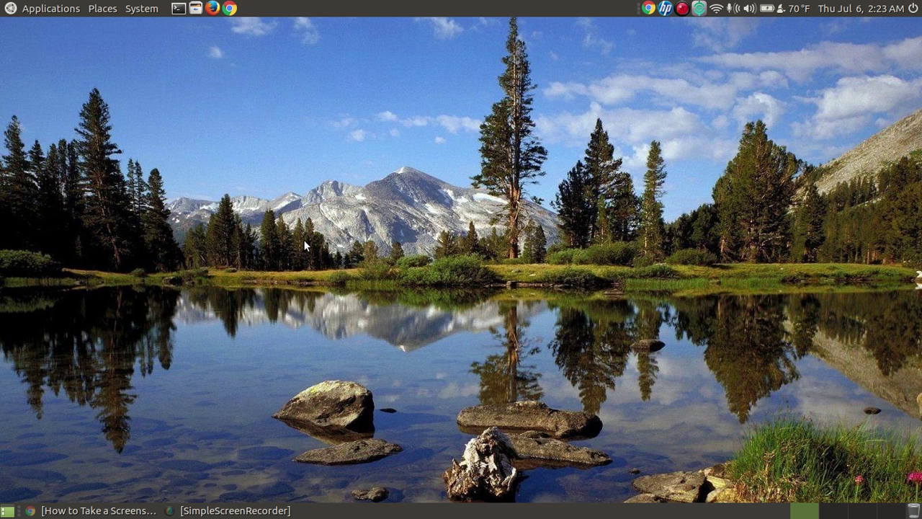
pyautogui.click(22, 14)
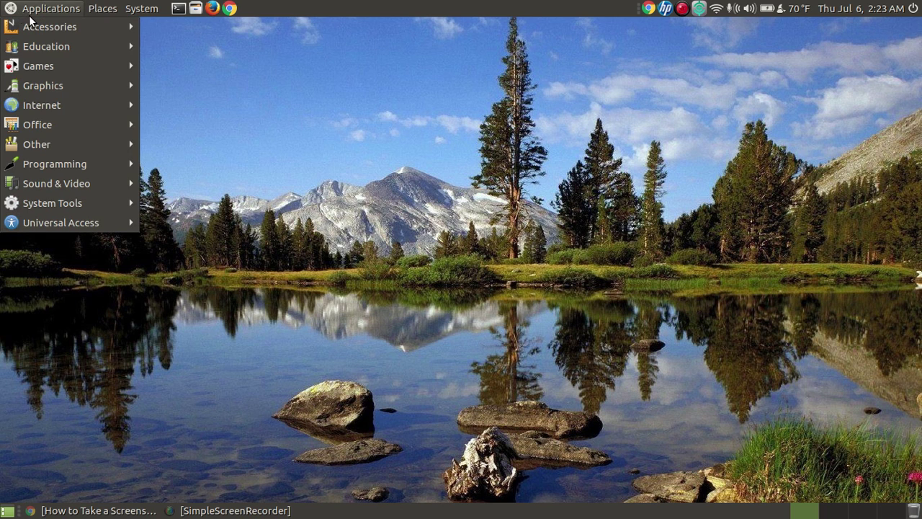
pyautogui.moveTo(63, 27)
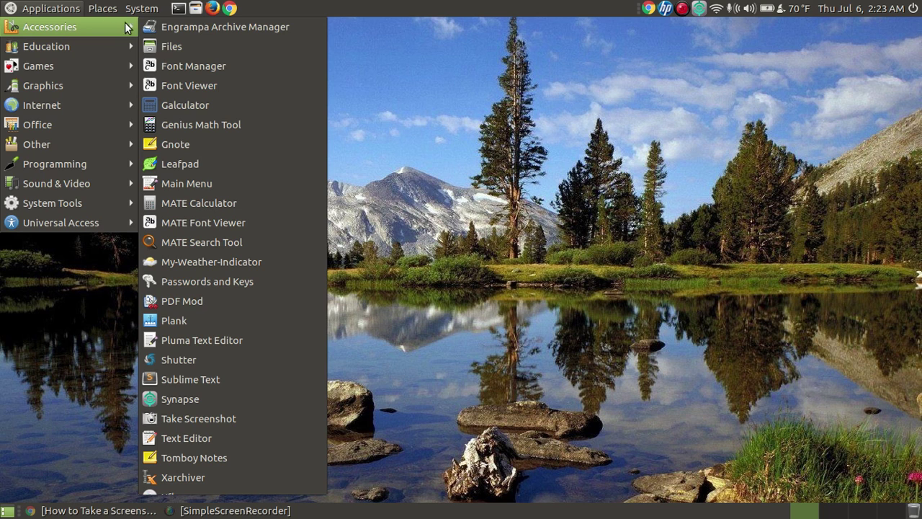
pyautogui.click(238, 424)
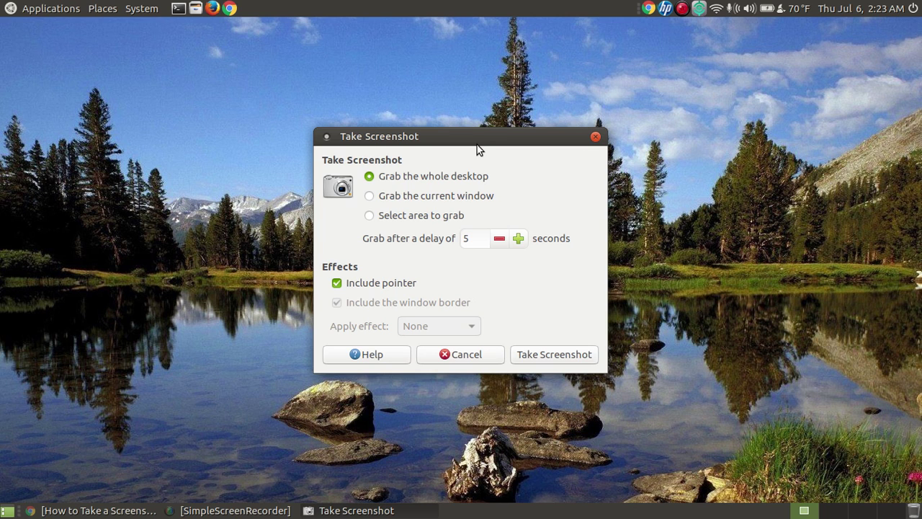
pyautogui.moveTo(476, 142); pyautogui.dragTo(480, 113)
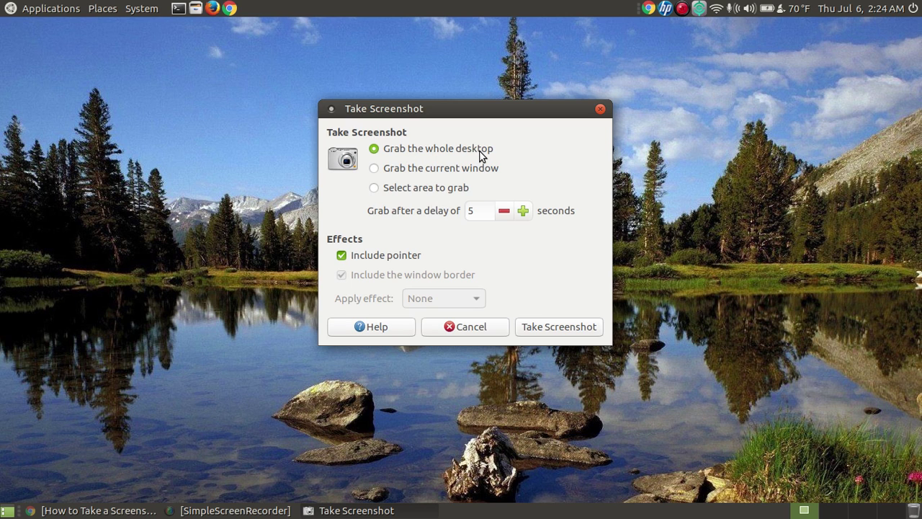
# Change the delay to 0 seconds and take the whole-desktop screenshot
pyautogui.doubleClick(474, 210)
pyautogui.write('0')
pyautogui.click(555, 334)
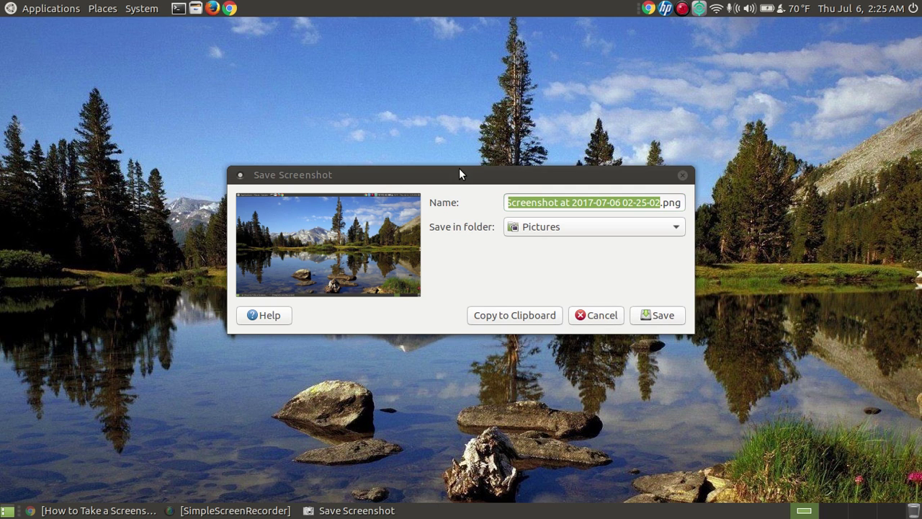
# Save the desktop capture in Pictures as 0001-test.png
pyautogui.moveTo(461, 173); pyautogui.dragTo(456, 74)
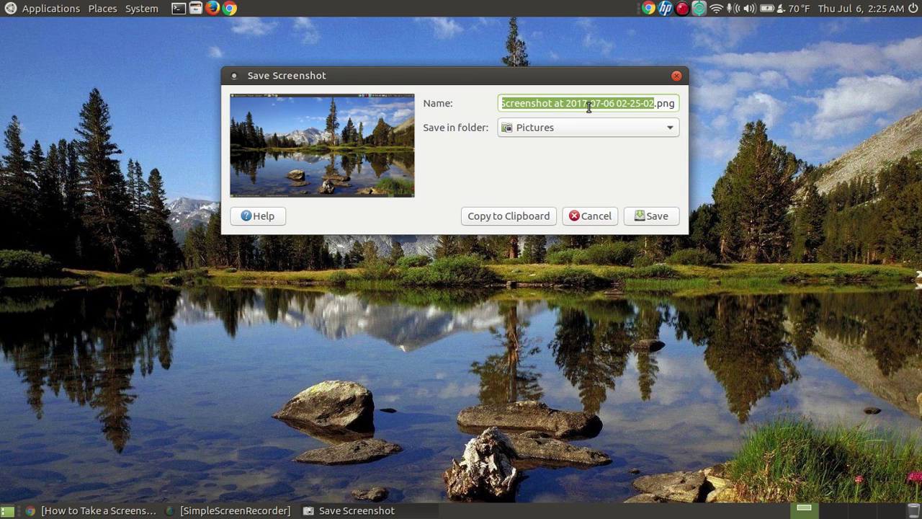
pyautogui.write('00')
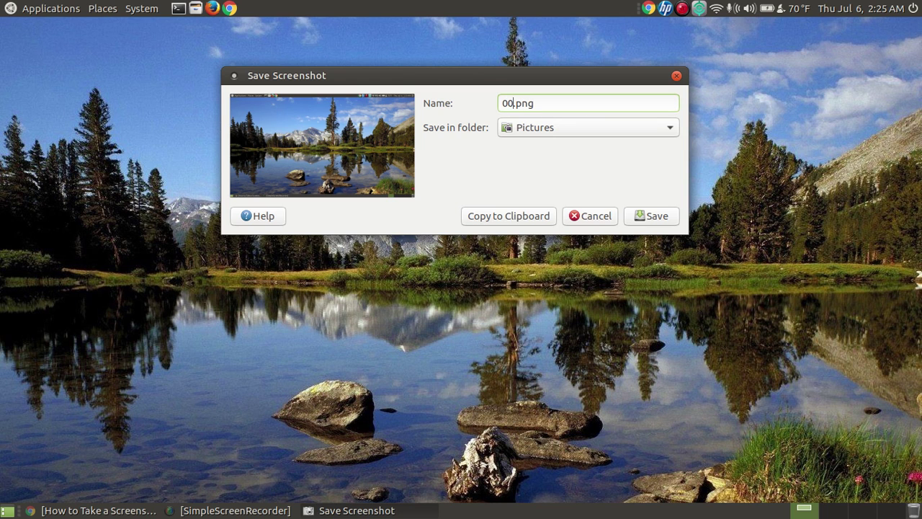
pyautogui.write('01-test')
pyautogui.click(648, 219)
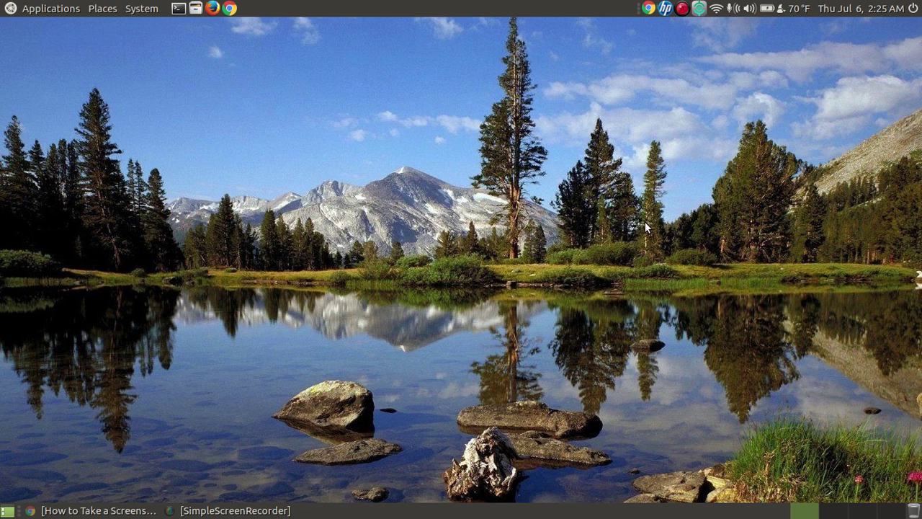
pyautogui.click(196, 8)
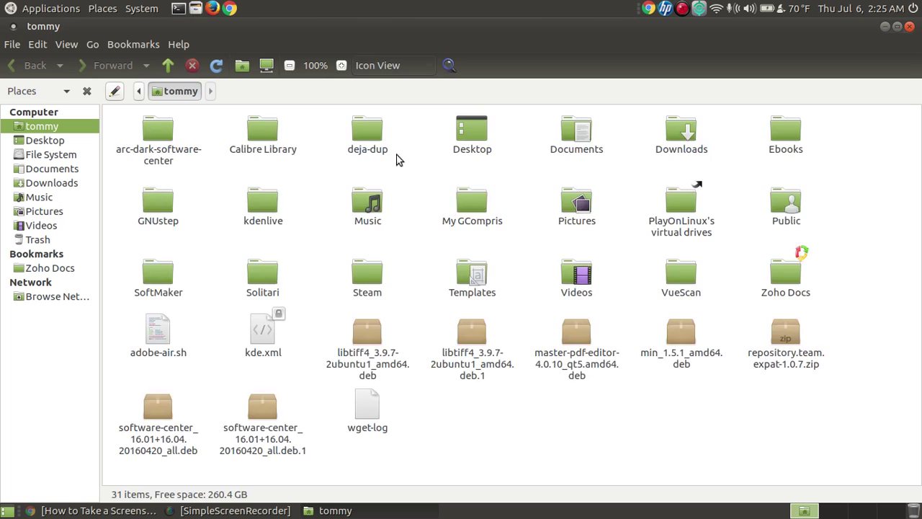
pyautogui.click(37, 214)
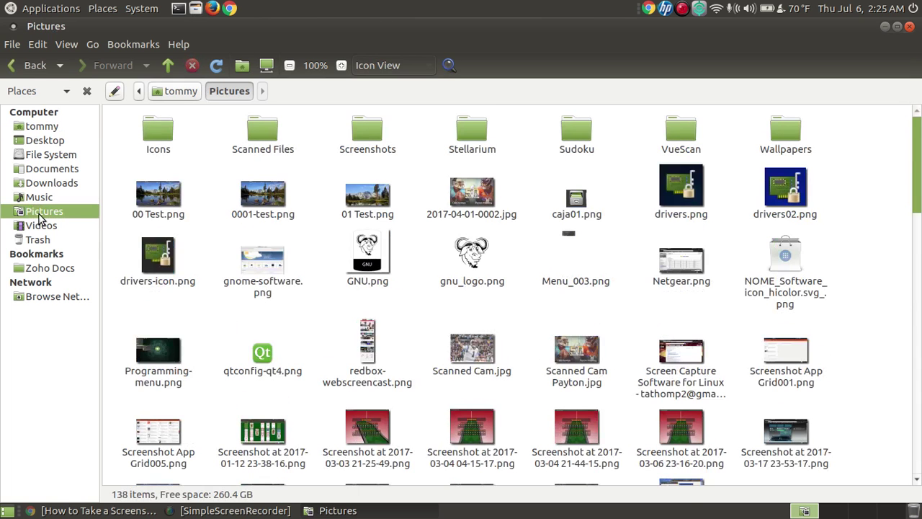
pyautogui.doubleClick(276, 202)
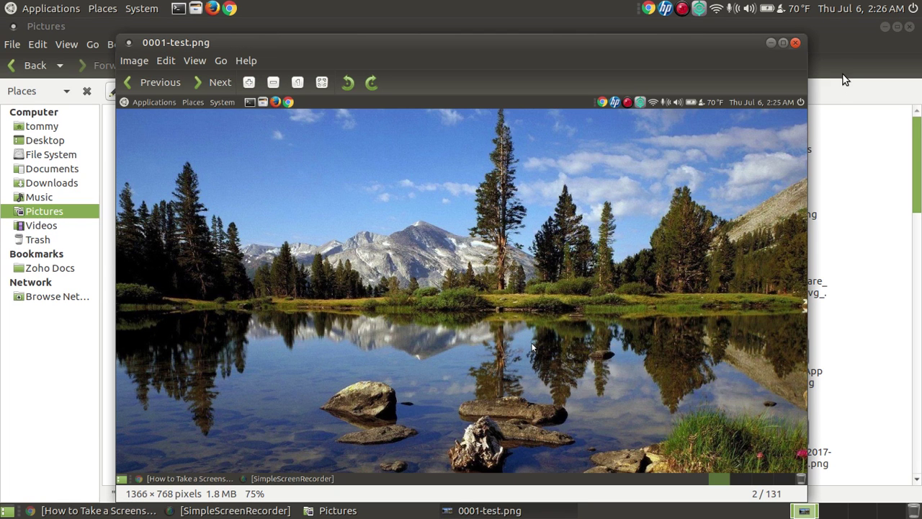
pyautogui.click(909, 26)
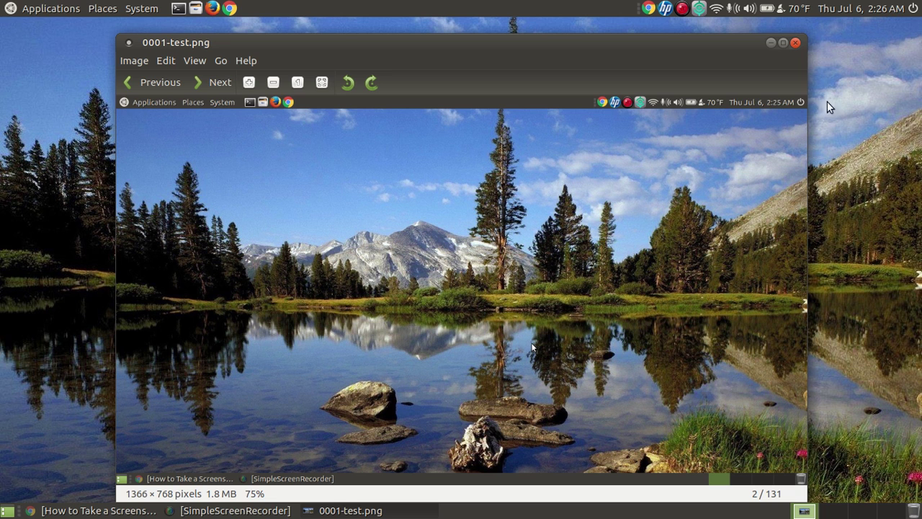
pyautogui.click(796, 43)
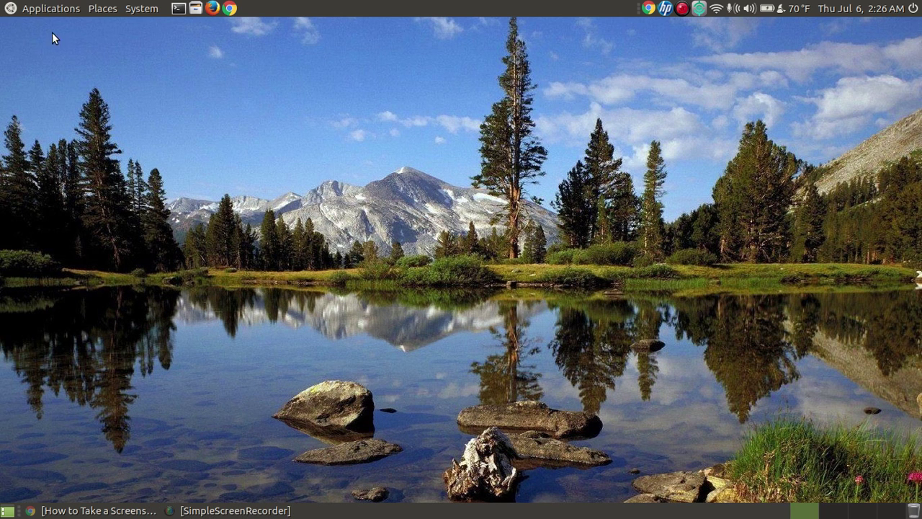
# Reopen Take Screenshot, switch it to Grab the current window, and move it to the upper right
pyautogui.click(50, 8)
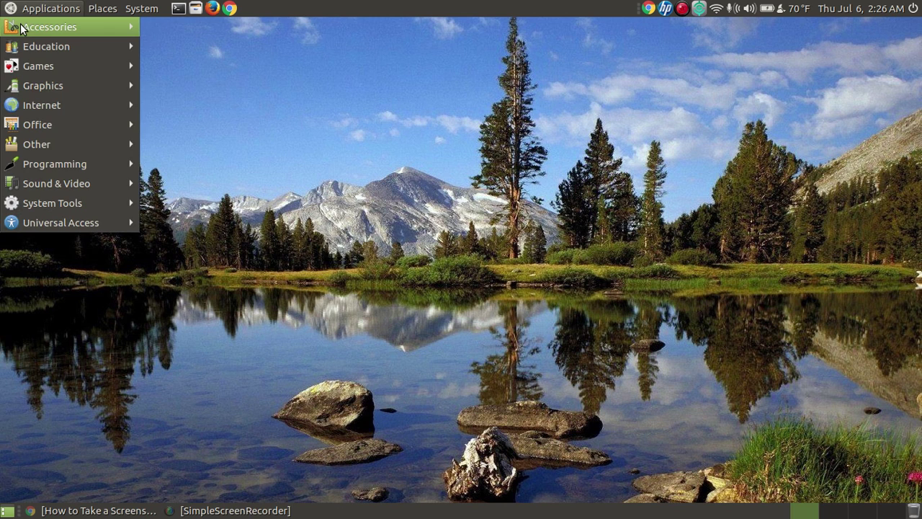
pyautogui.moveTo(50, 27)
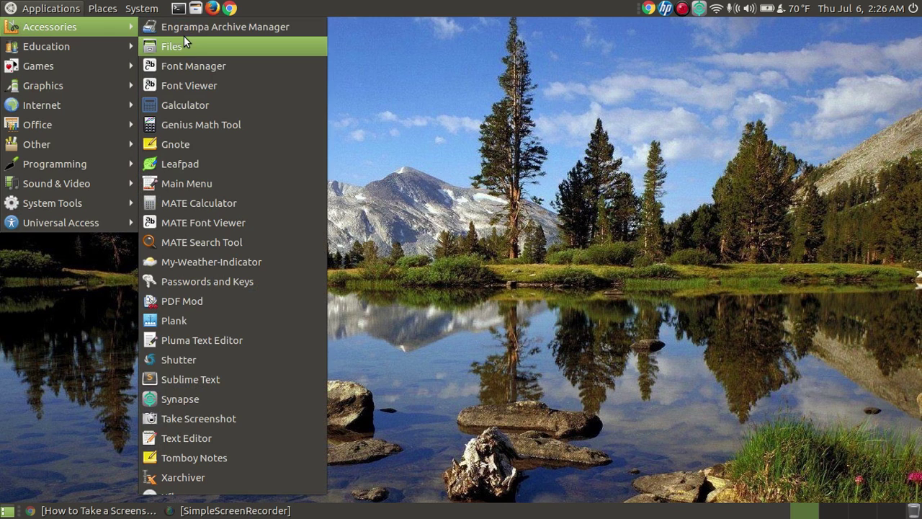
pyautogui.click(244, 423)
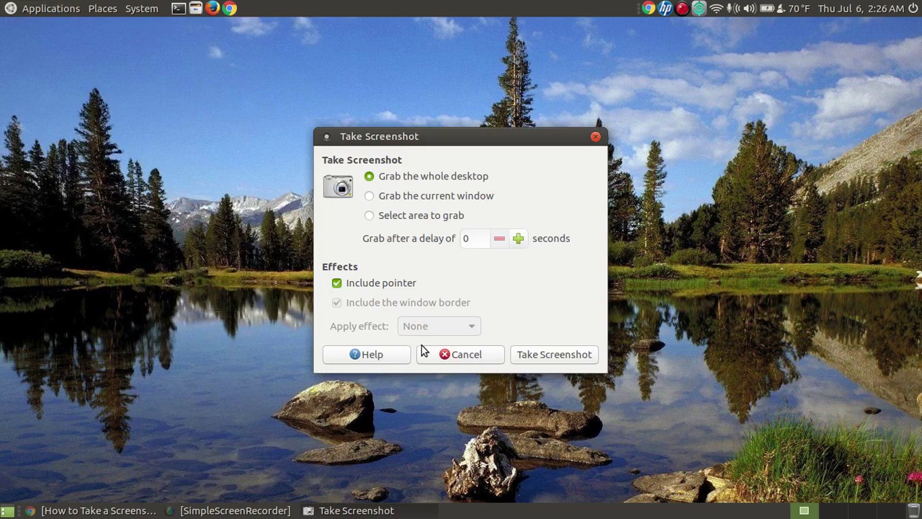
pyautogui.click(395, 198)
pyautogui.moveTo(442, 145); pyautogui.dragTo(745, 57)
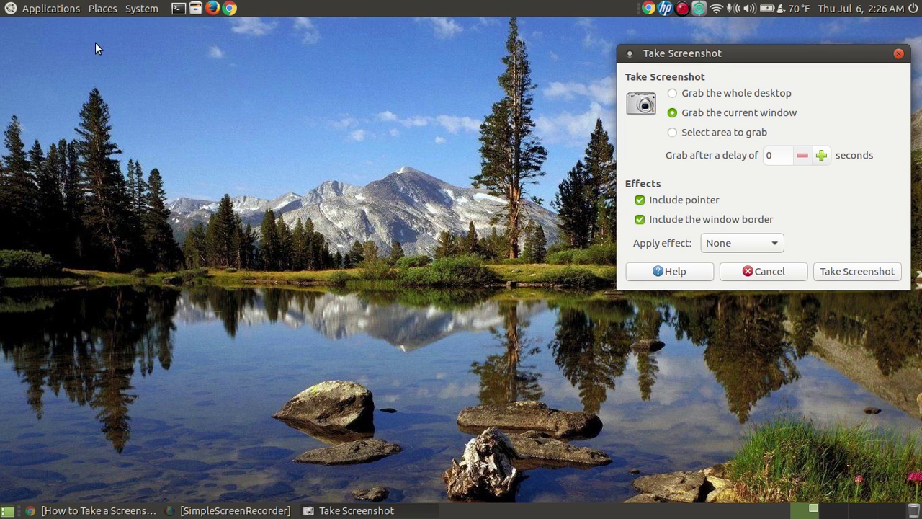
pyautogui.click(43, 8)
pyautogui.moveTo(34, 25)
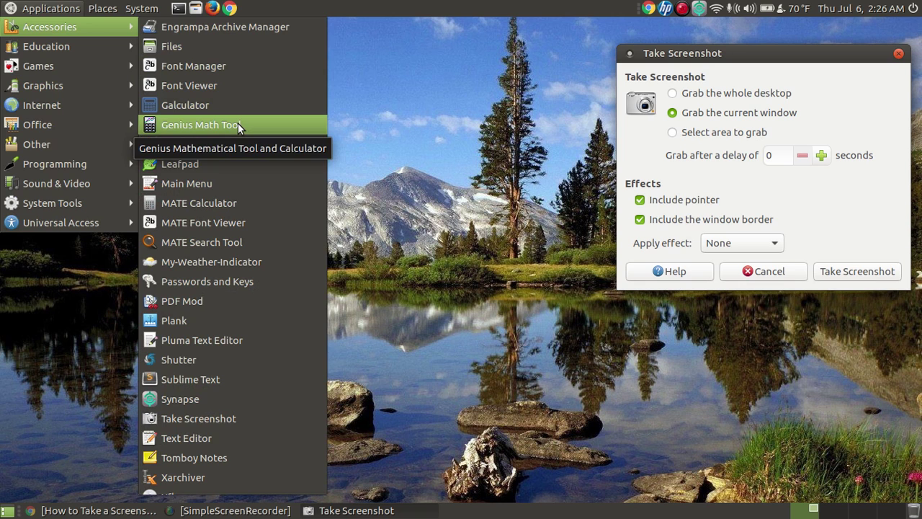
# Launch galculator, move it to the right, and launch MATE Calculator
pyautogui.click(222, 113)
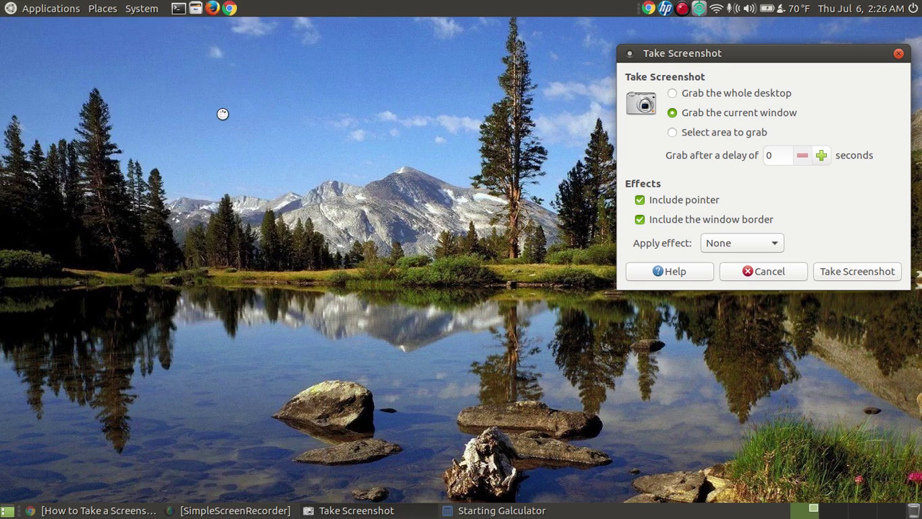
pyautogui.moveTo(181, 34); pyautogui.dragTo(411, 50)
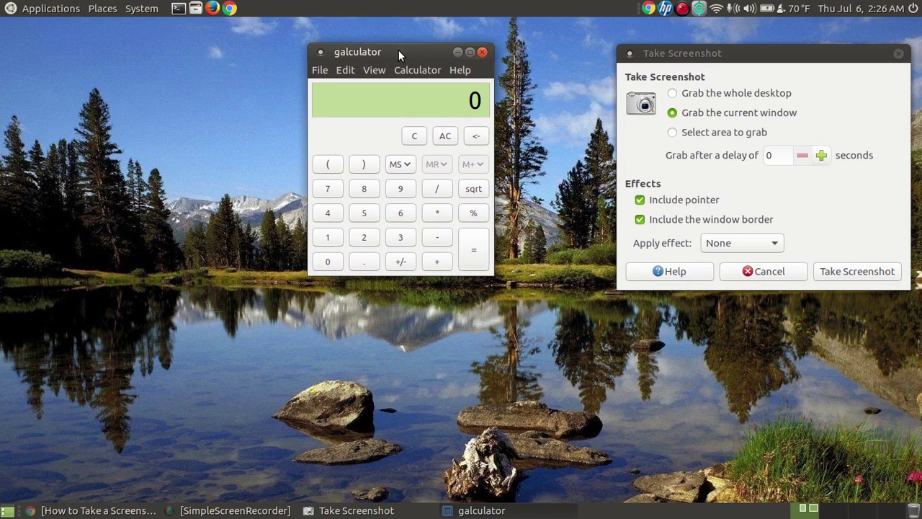
pyautogui.click(45, 9)
pyautogui.moveTo(54, 26)
pyautogui.press('Escape')
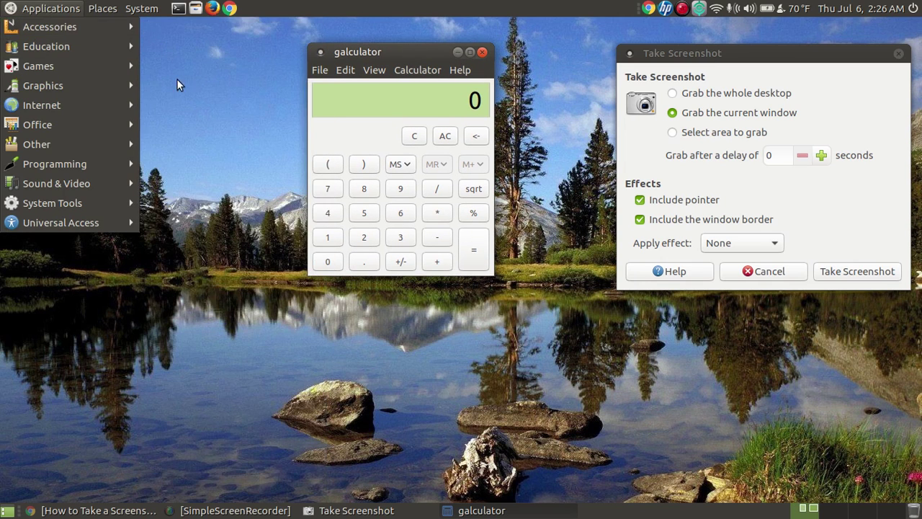
pyautogui.click(50, 8)
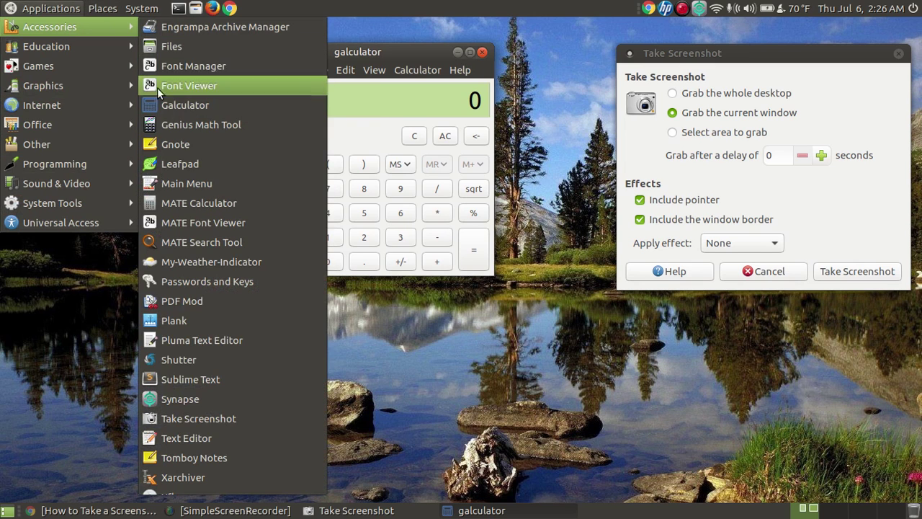
pyautogui.click(219, 206)
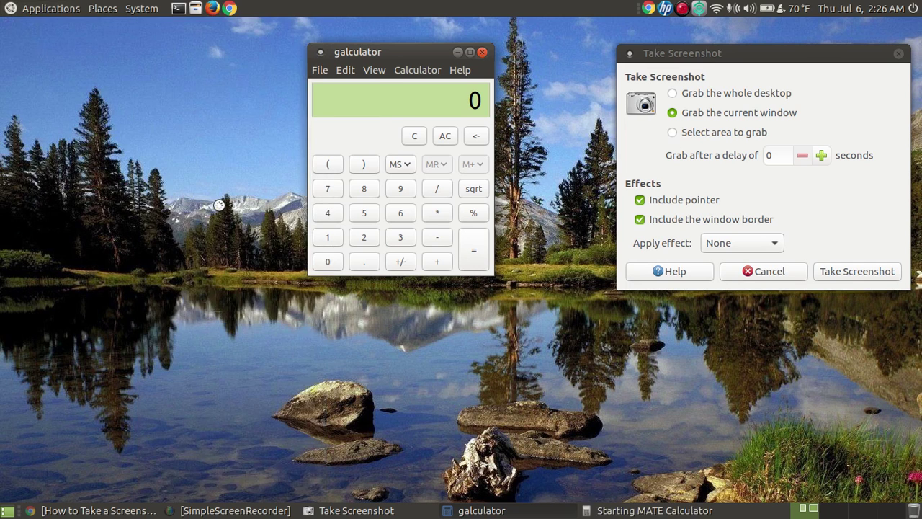
# Launch the TilEm TI-83 Plus emulator and shift the screenshot options up and left
pyautogui.click(51, 8)
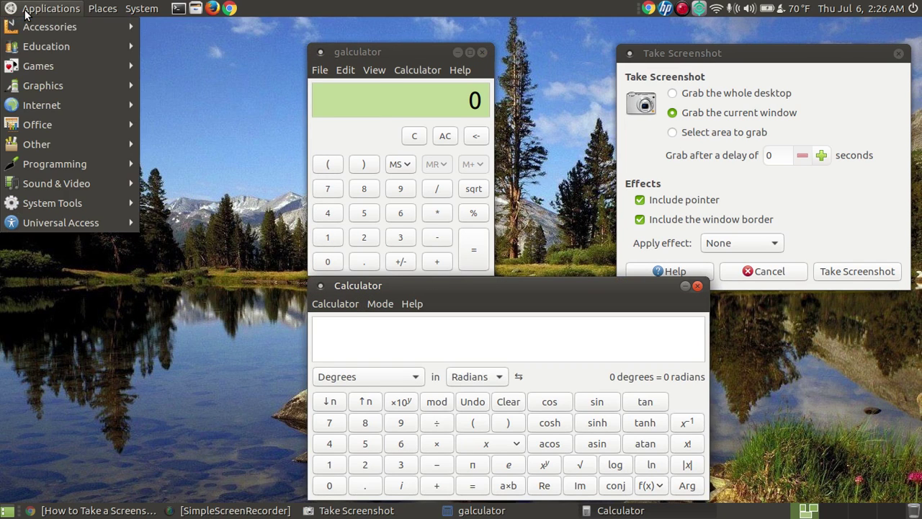
pyautogui.moveTo(29, 45)
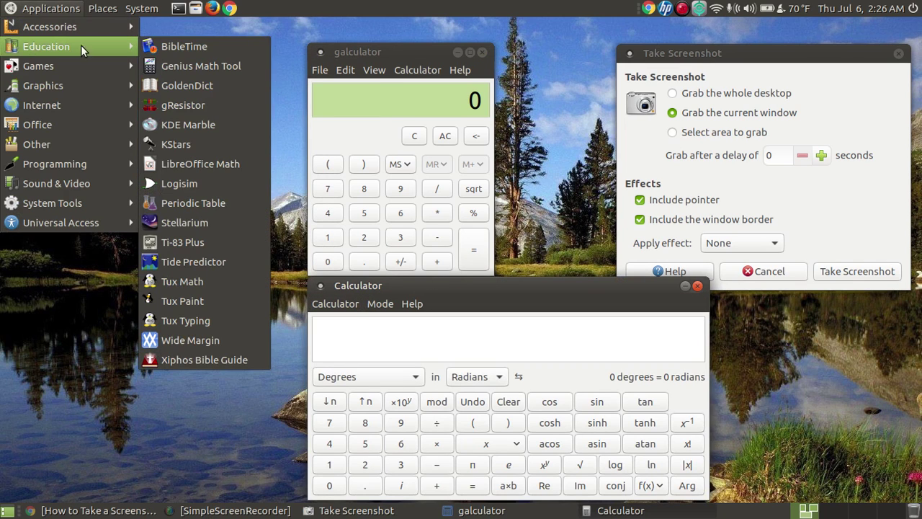
pyautogui.click(207, 242)
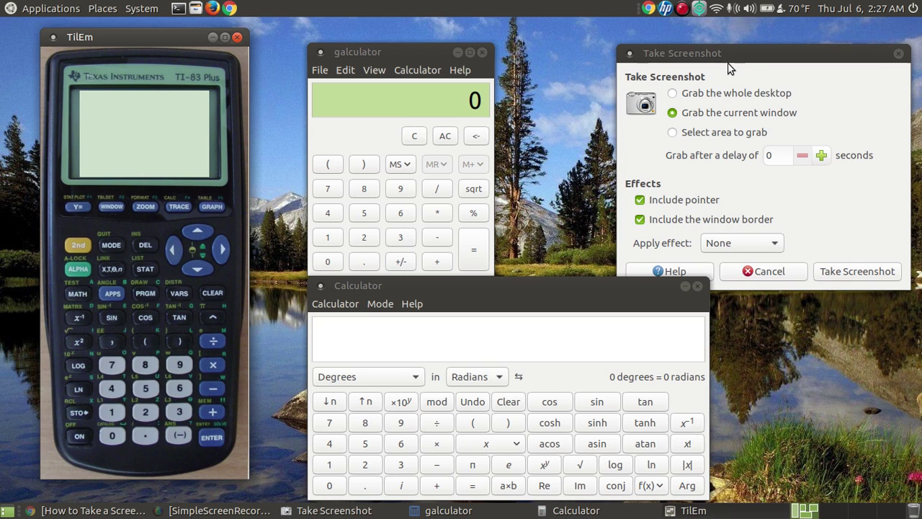
pyautogui.moveTo(743, 53); pyautogui.dragTo(724, 30)
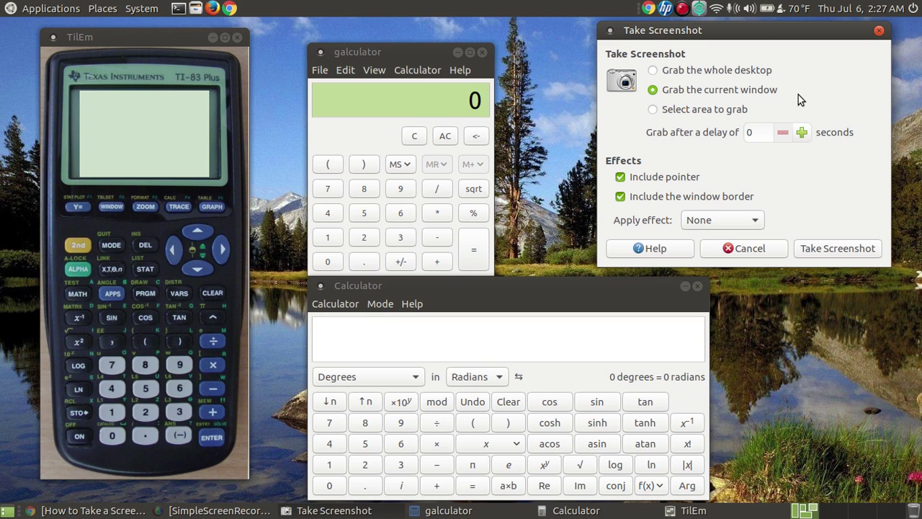
# Capture the TilEm calculator window, discard it unsaved, and make galculator the active window
pyautogui.click(838, 248)
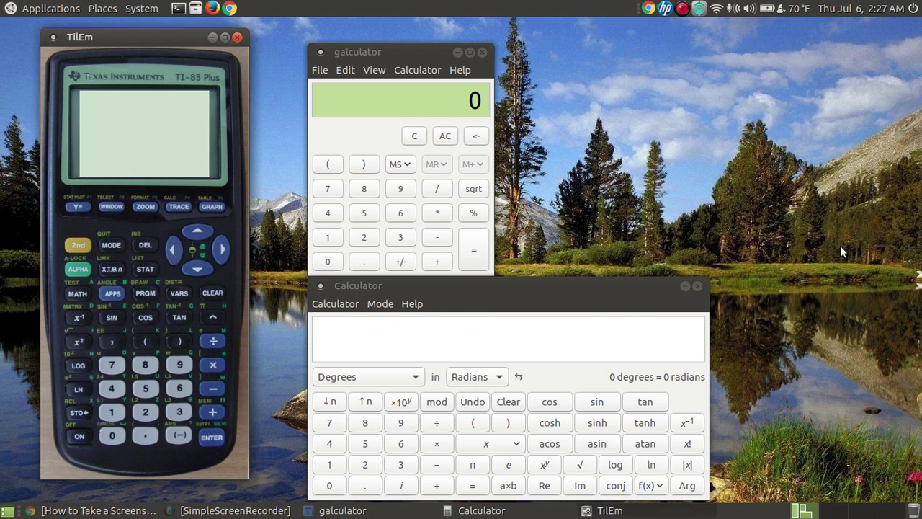
pyautogui.moveTo(461, 178); pyautogui.dragTo(674, 49)
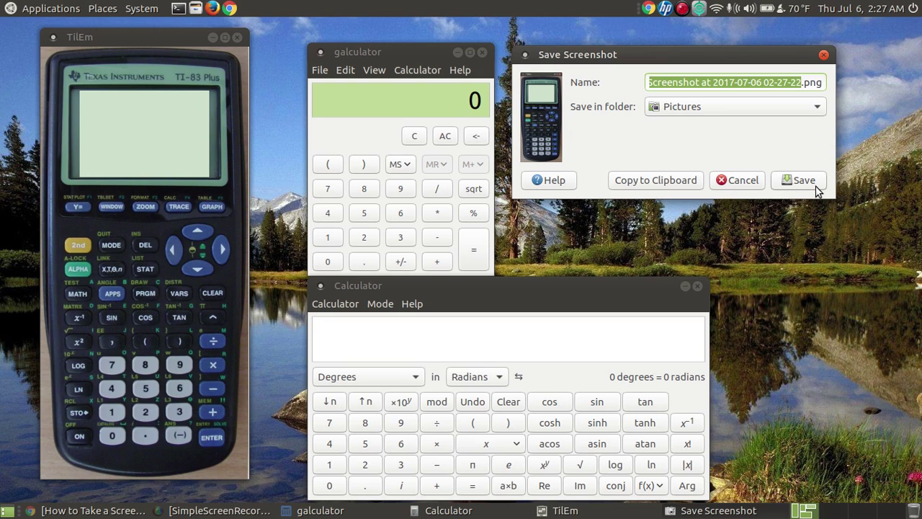
pyautogui.click(762, 180)
pyautogui.click(404, 52)
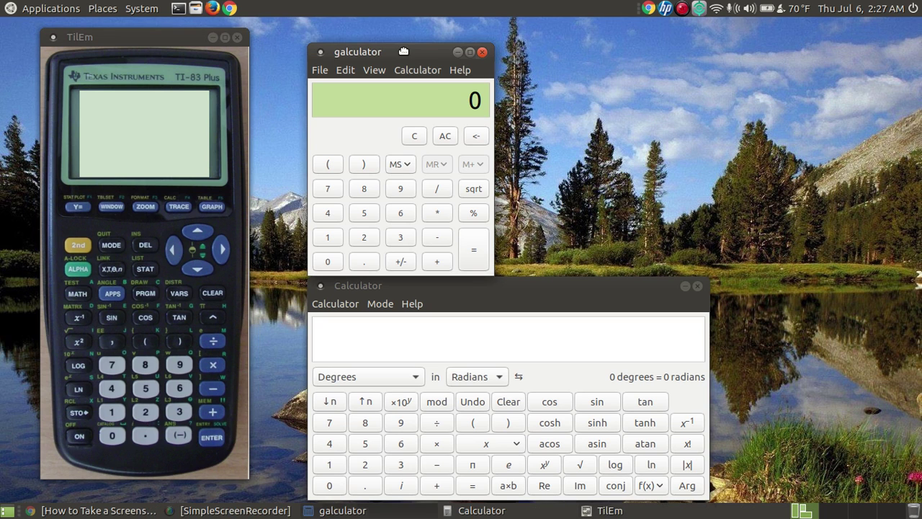
# Reopen Take Screenshot at the upper right, activate galculator, and select Grab the current window
pyautogui.click(50, 8)
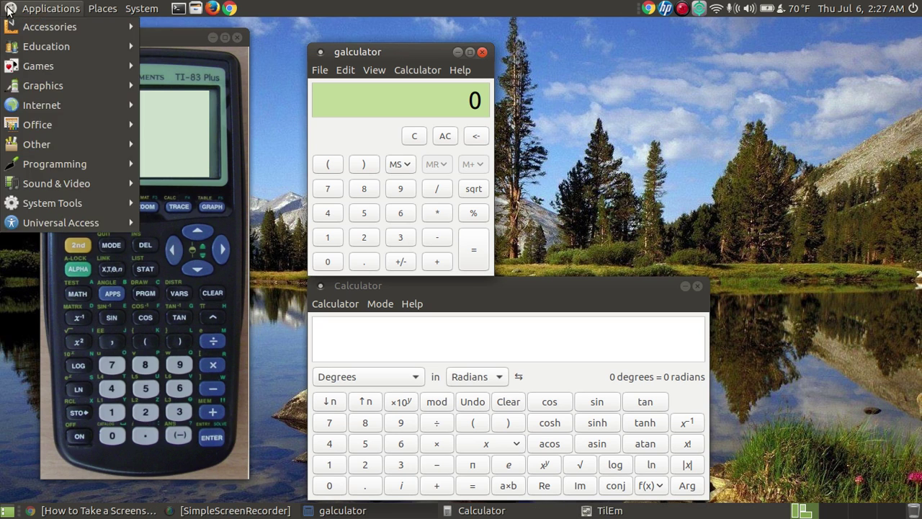
pyautogui.moveTo(49, 27)
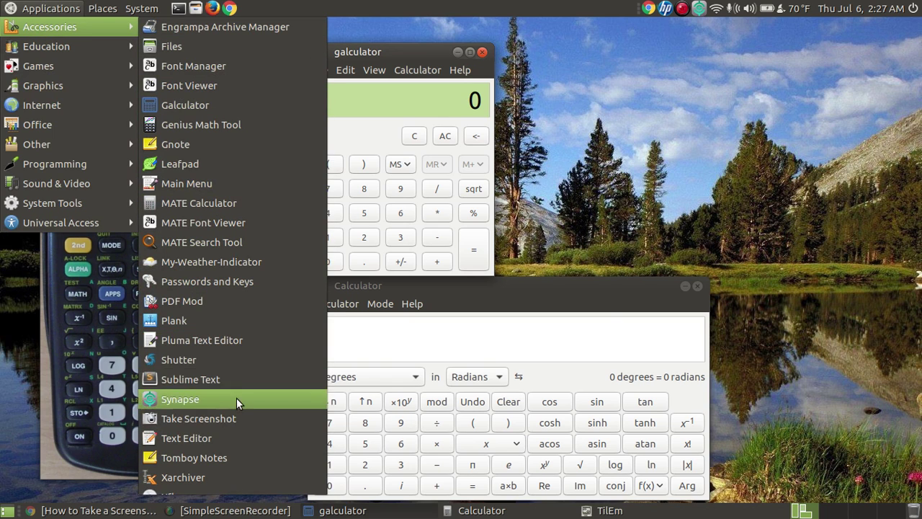
pyautogui.click(236, 419)
pyautogui.moveTo(499, 142); pyautogui.dragTo(741, 47)
pyautogui.click(420, 49)
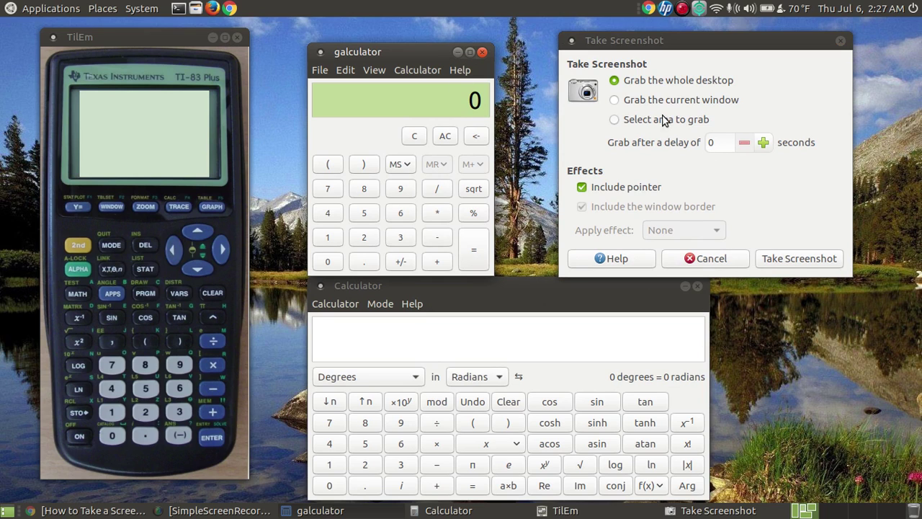
pyautogui.click(616, 100)
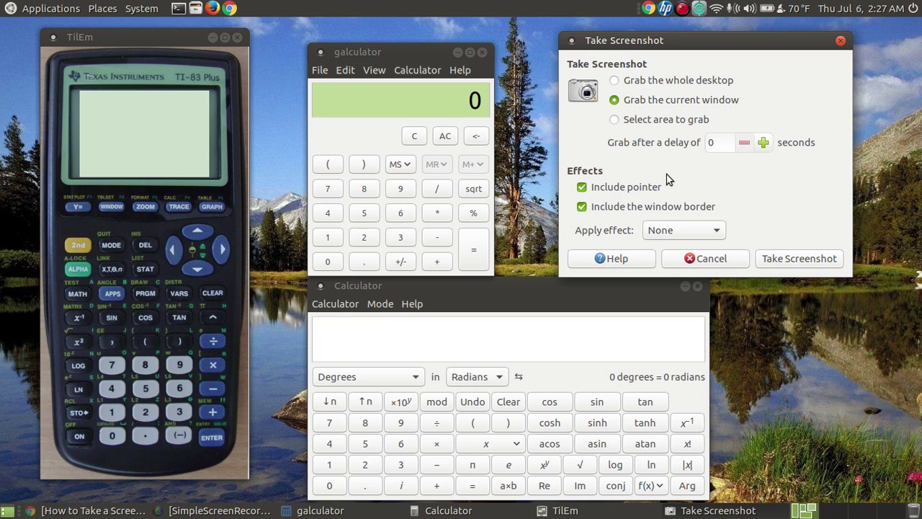
# Exclude the window border and apply the Drop shadow effect to the window capture
pyautogui.click(582, 207)
pyautogui.click(710, 230)
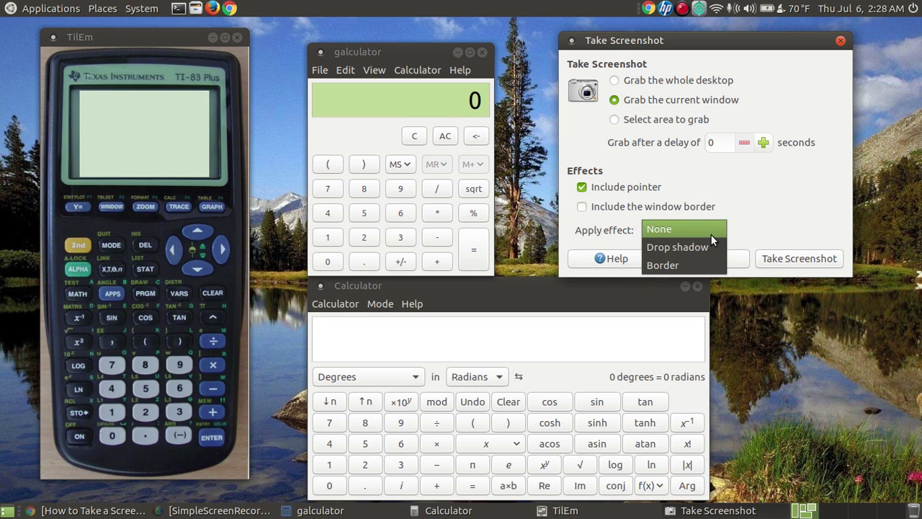
pyautogui.click(677, 253)
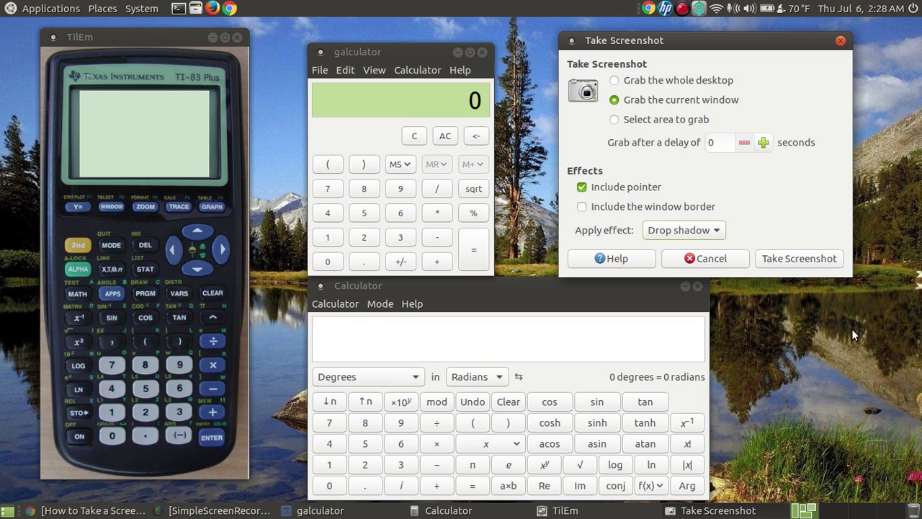
# Capture galculator with the drop shadow and move the save dialog to the upper right
pyautogui.click(799, 258)
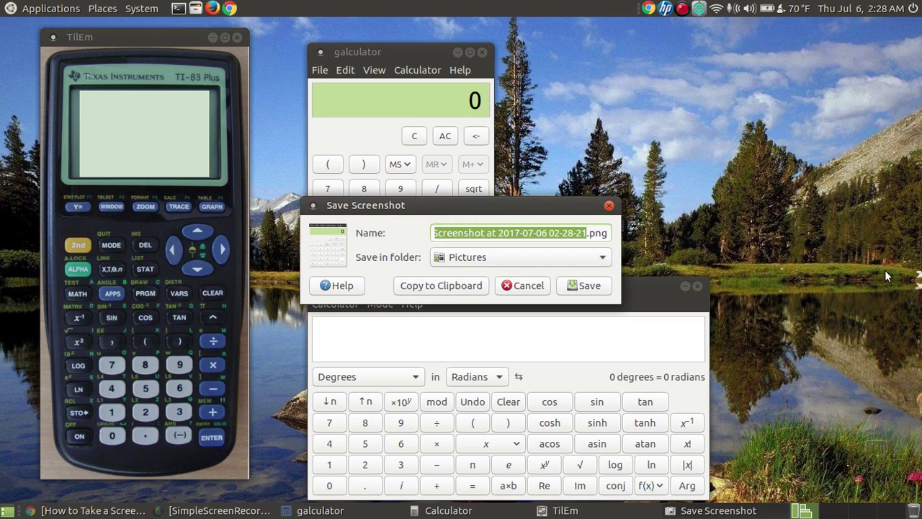
pyautogui.moveTo(436, 206); pyautogui.dragTo(658, 67)
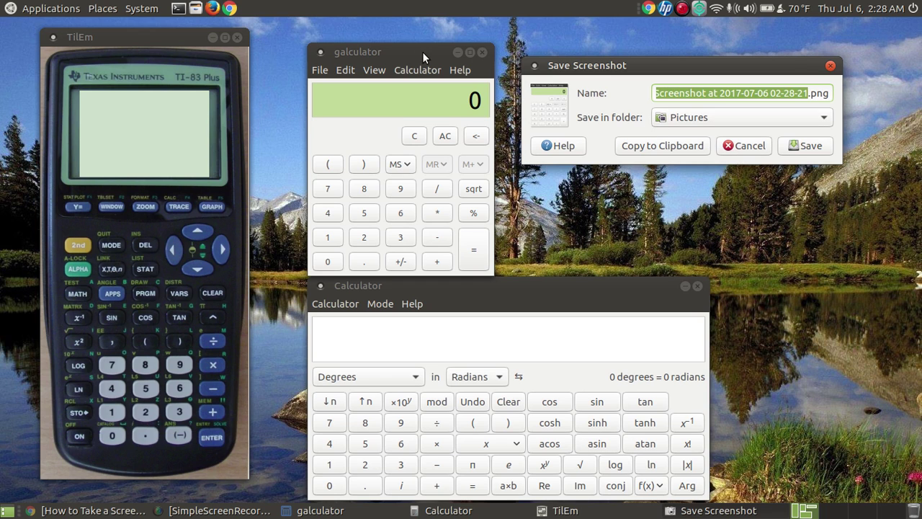
# Discard the galculator capture and reopen Take Screenshot in the top-right corner
pyautogui.click(751, 147)
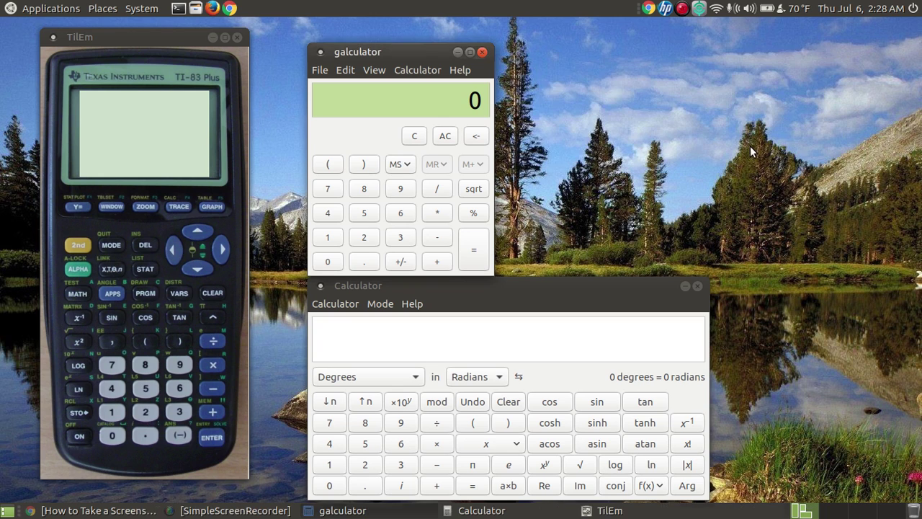
pyautogui.click(50, 7)
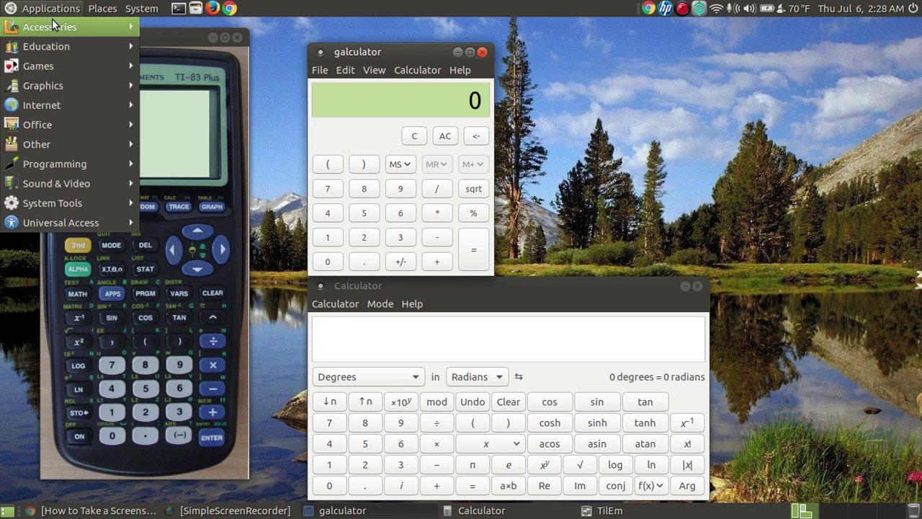
pyautogui.moveTo(141, 34)
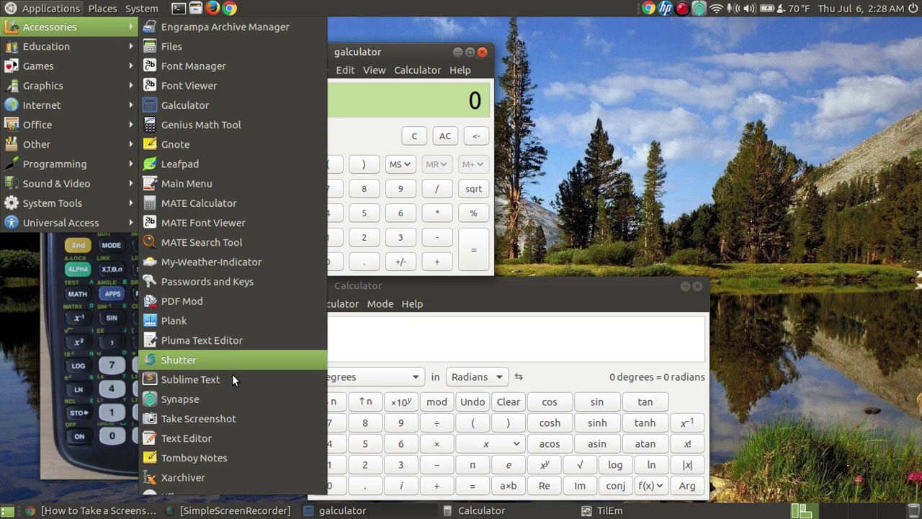
pyautogui.click(223, 407)
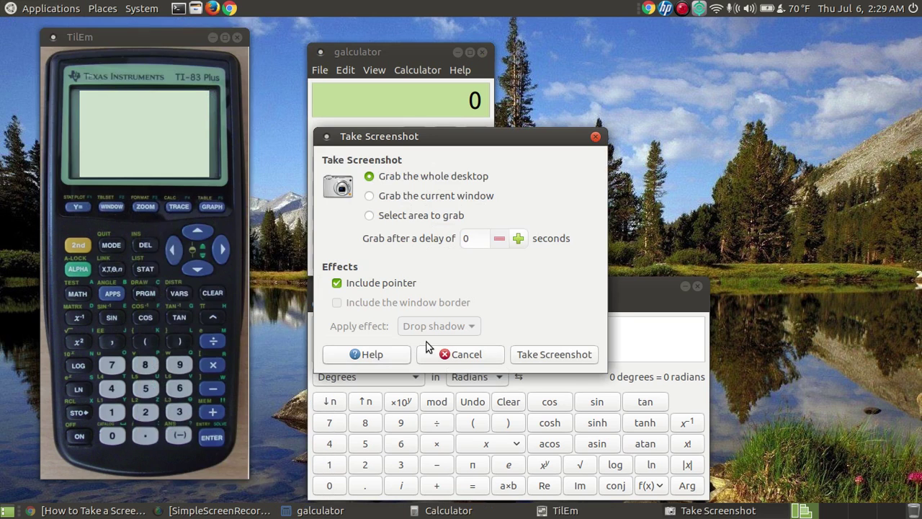
pyautogui.moveTo(453, 131); pyautogui.dragTo(698, 19)
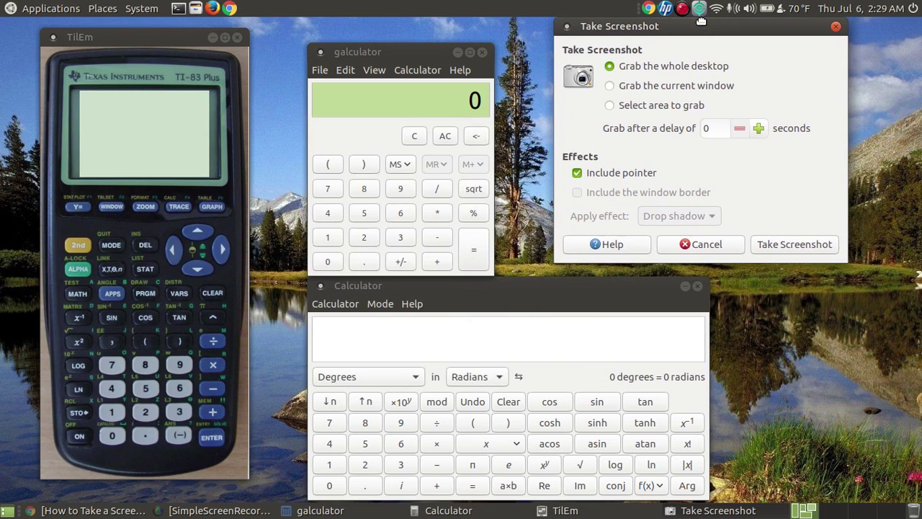
# Set the capture mode to Select area to grab, after briefly trying Grab the whole desktop
pyautogui.click(618, 106)
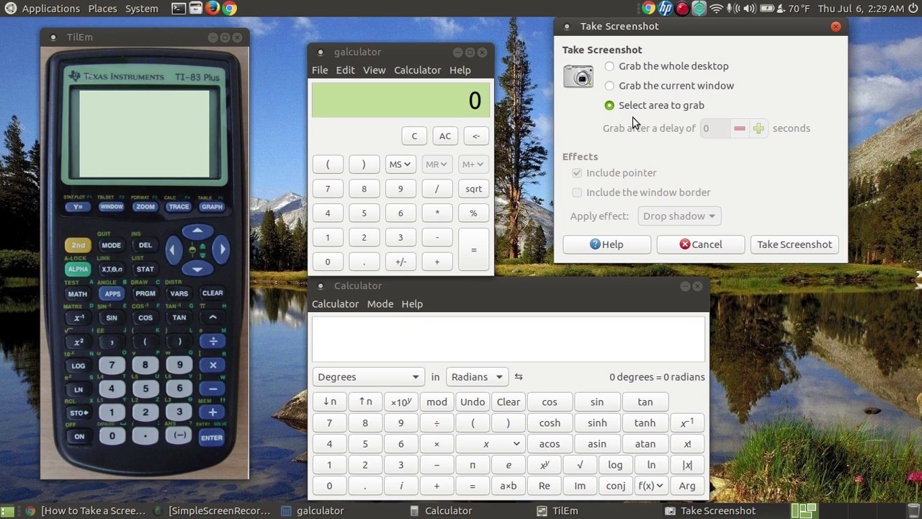
pyautogui.click(610, 66)
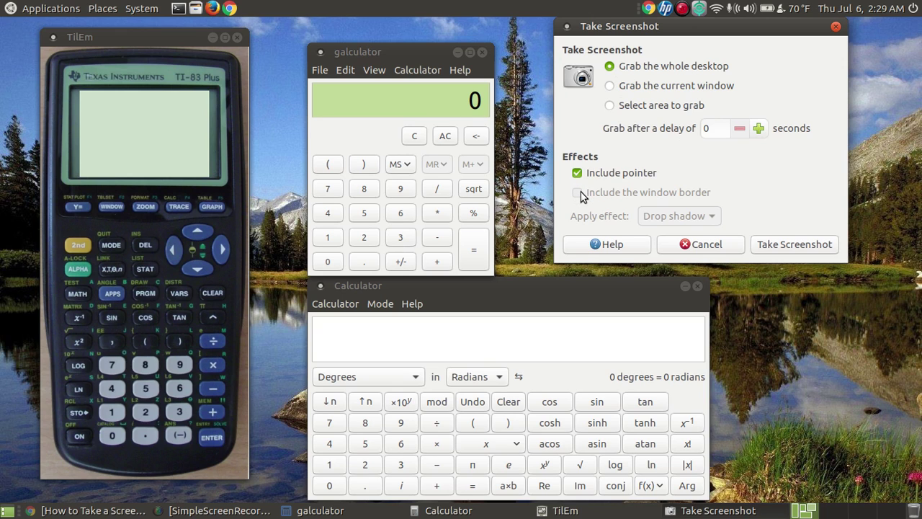
pyautogui.click(612, 109)
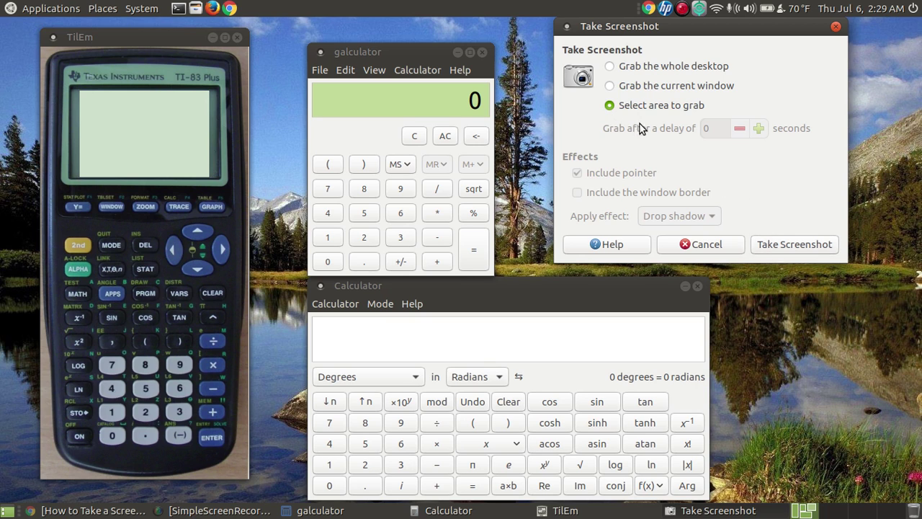
# Capture a selected area over TilEm's SIN COS TAN keypad row and move the save dialog aside
pyautogui.click(800, 250)
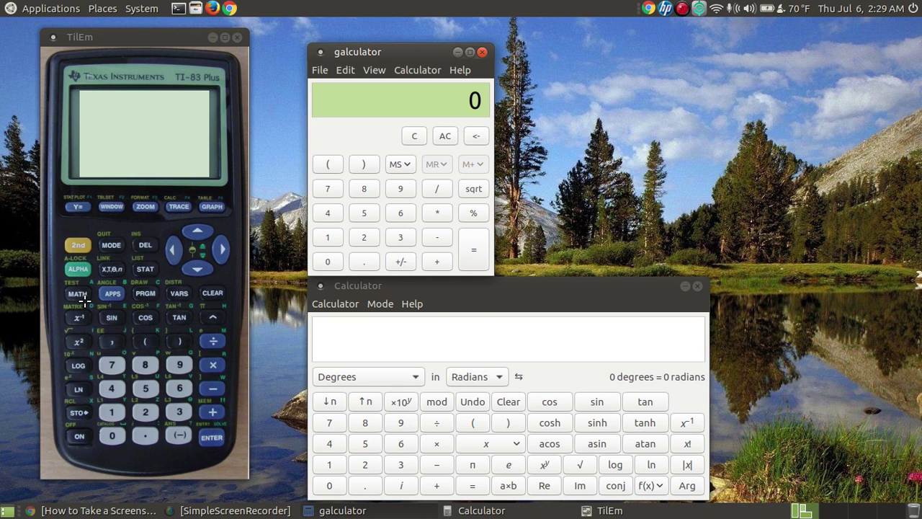
pyautogui.moveTo(90, 301); pyautogui.dragTo(203, 330)
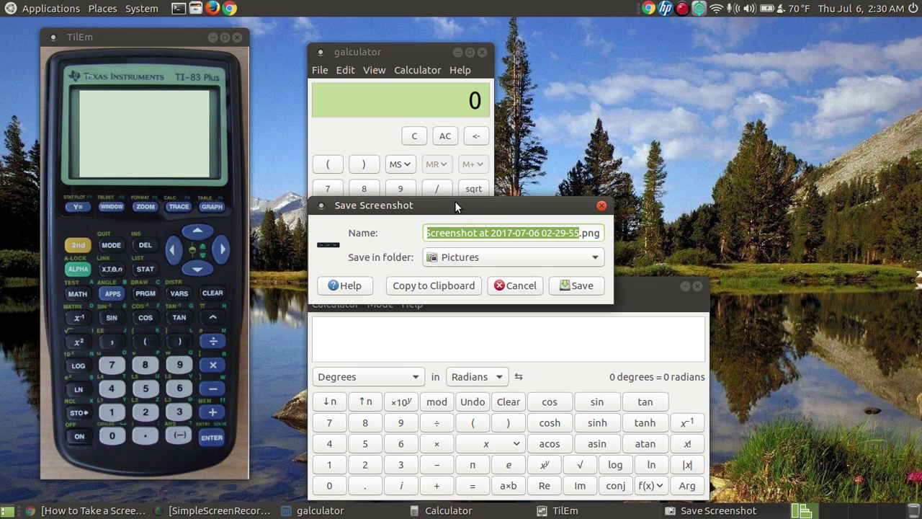
pyautogui.moveTo(455, 201); pyautogui.dragTo(635, 23)
# Discard the area screenshot unsaved and relaunch Take Screenshot from Applications, moving it aside
pyautogui.click(704, 166)
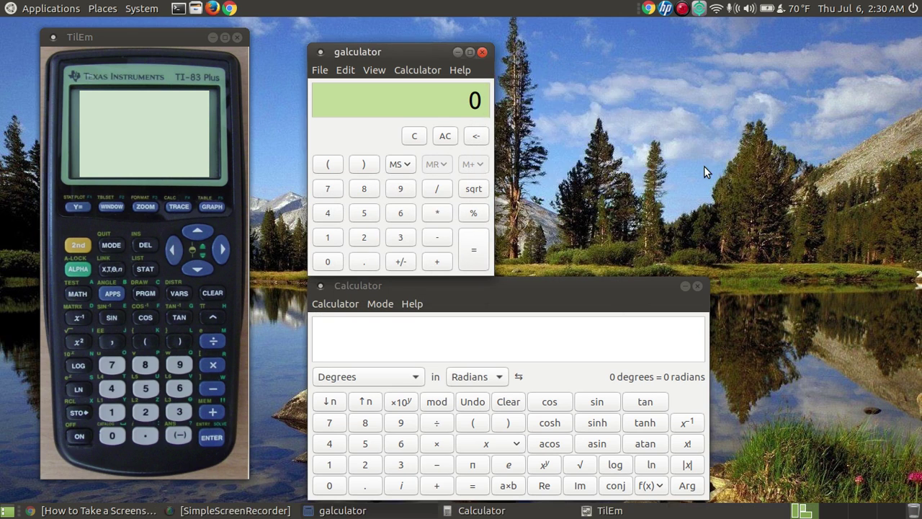
pyautogui.click(45, 8)
pyautogui.moveTo(42, 25)
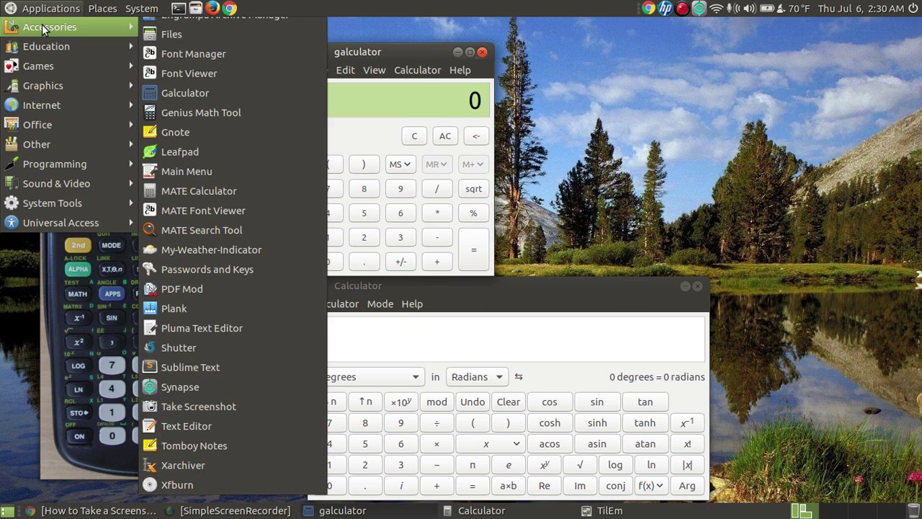
pyautogui.click(234, 405)
pyautogui.moveTo(502, 141); pyautogui.dragTo(785, 33)
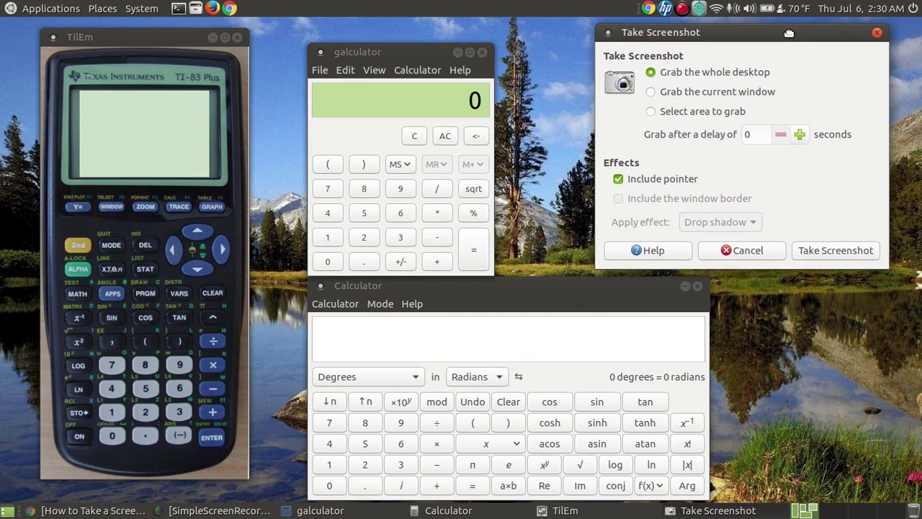
# Close the Calculator, galculator and TilEm windows, then reposition the capture dialog
pyautogui.click(544, 289)
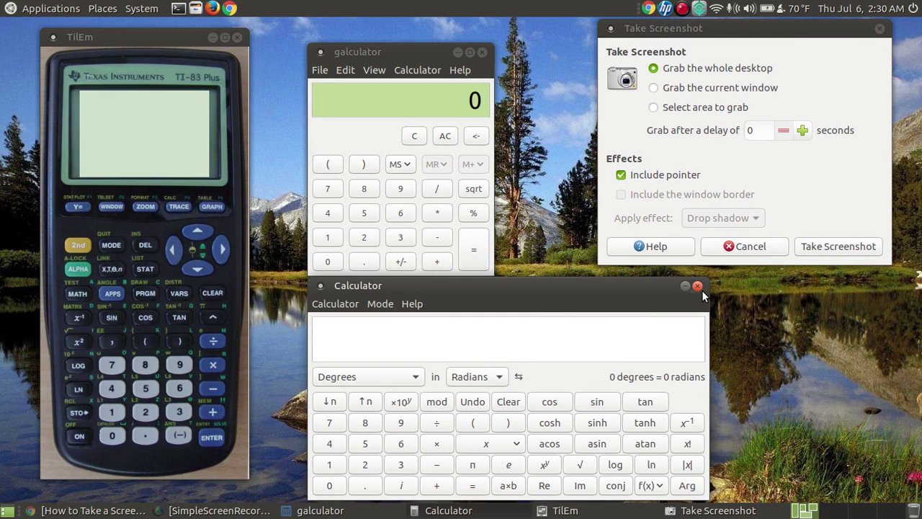
pyautogui.click(697, 285)
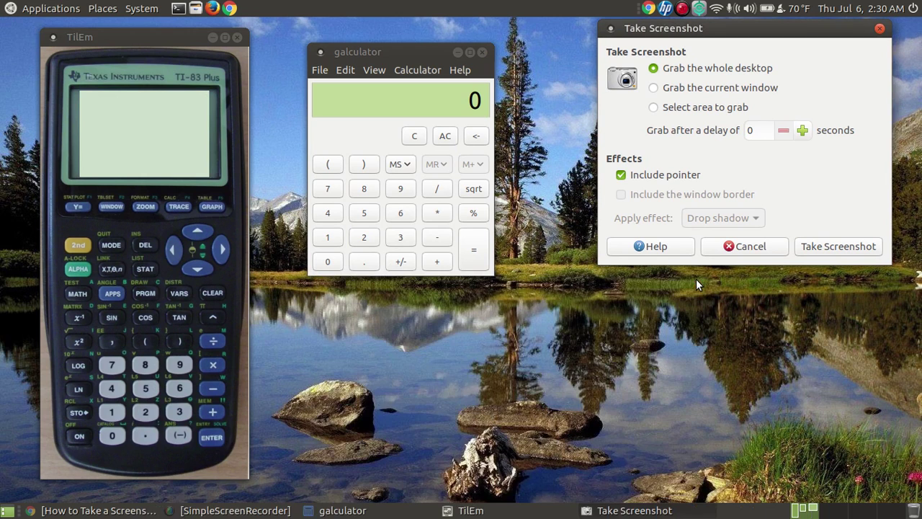
pyautogui.click(483, 53)
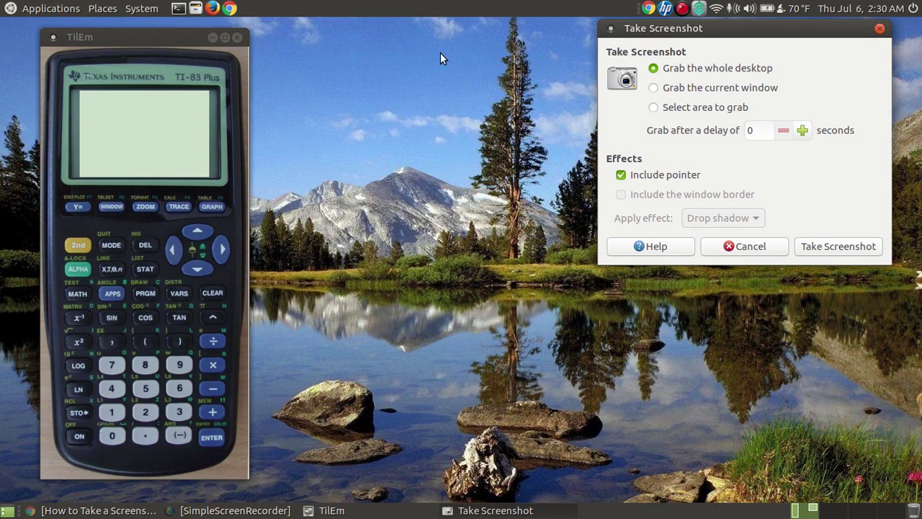
pyautogui.click(235, 37)
pyautogui.moveTo(750, 26); pyautogui.dragTo(681, 57)
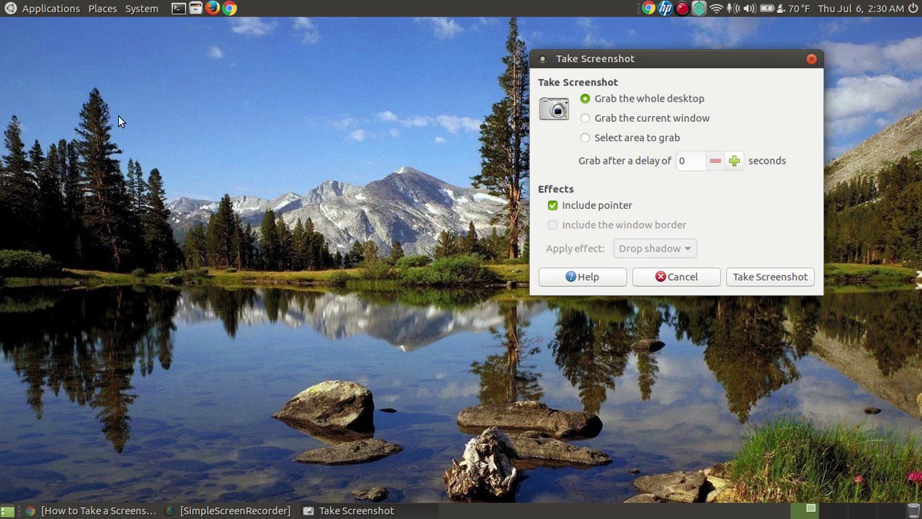
# Raise the whole-desktop capture delay to 5 seconds
pyautogui.click(22, 13)
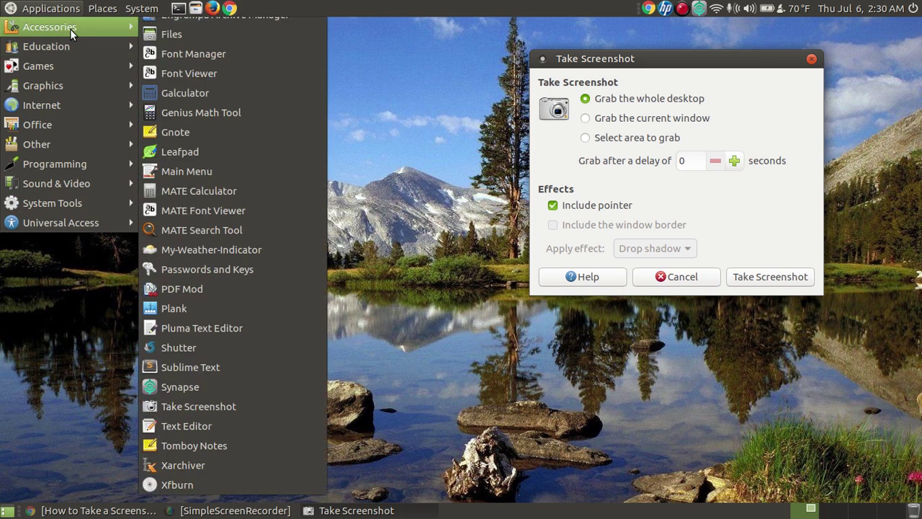
pyautogui.moveTo(131, 26)
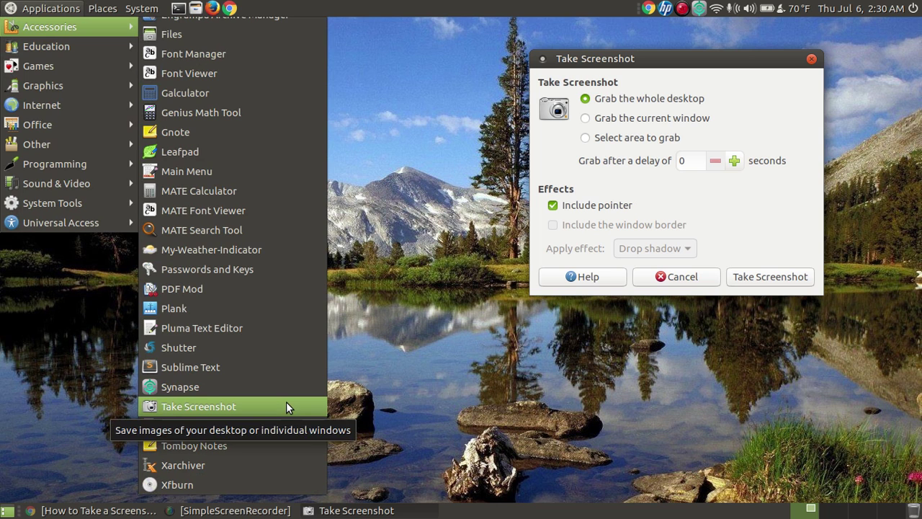
pyautogui.click(710, 87)
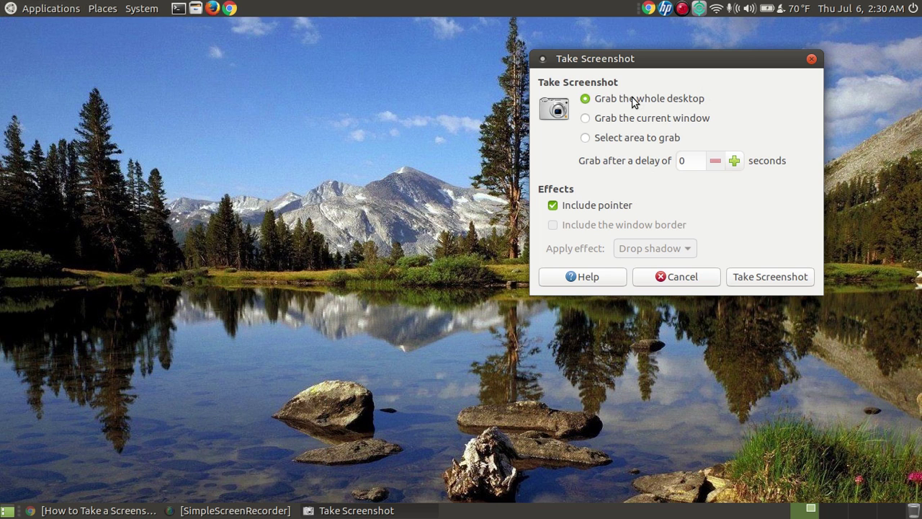
pyautogui.click(735, 161)
pyautogui.click(735, 161)
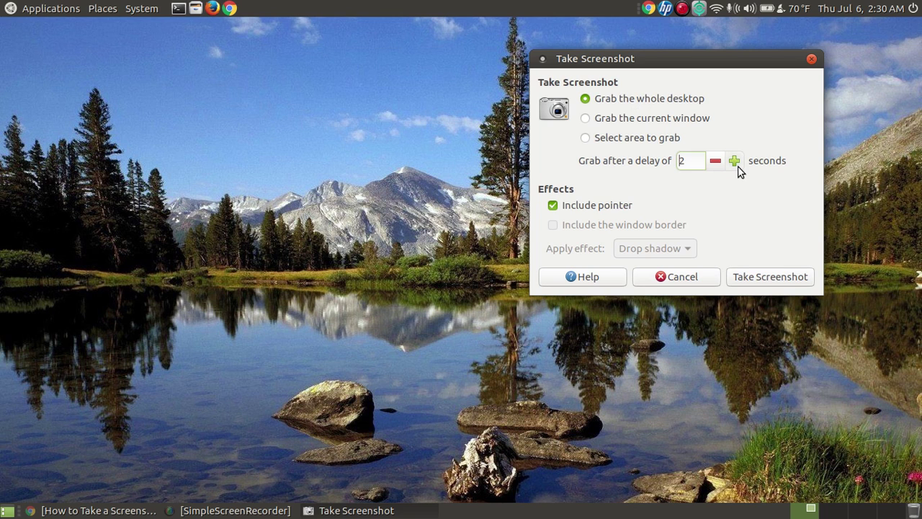
pyautogui.click(735, 161)
pyautogui.click(735, 162)
pyautogui.click(735, 162)
# Start the delayed desktop capture with the Applications menu open when it fires
pyautogui.click(769, 280)
pyautogui.click(50, 8)
pyautogui.moveTo(49, 26)
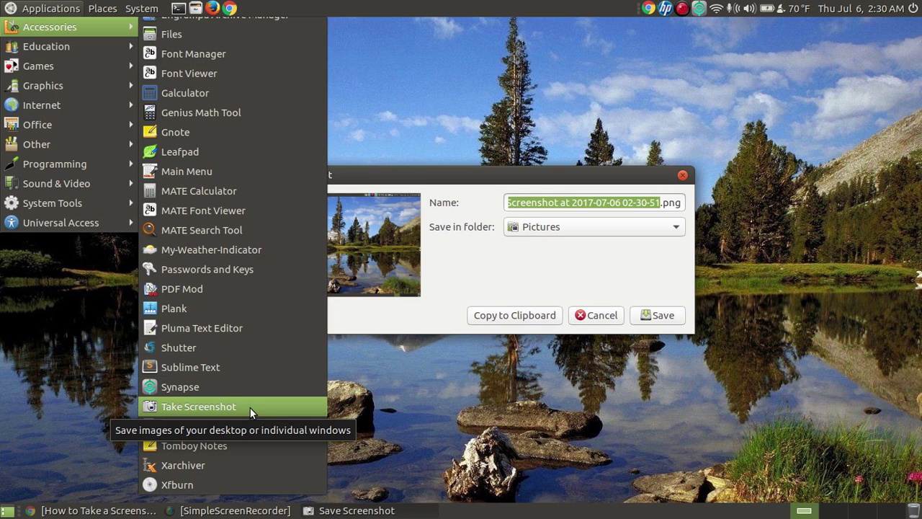
# Close the Applications menu, move the save dialog up, and cancel the delayed capture unsaved
pyautogui.click(302, 255)
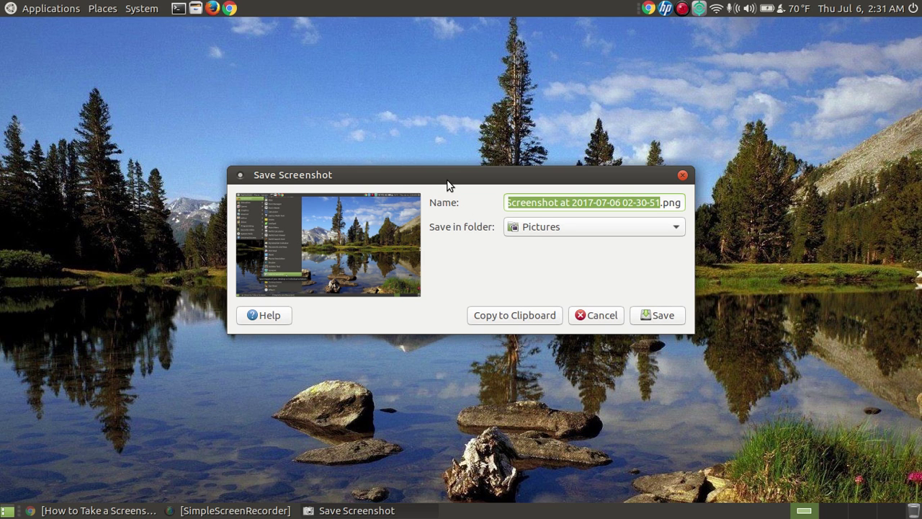
pyautogui.moveTo(446, 181); pyautogui.dragTo(451, 39)
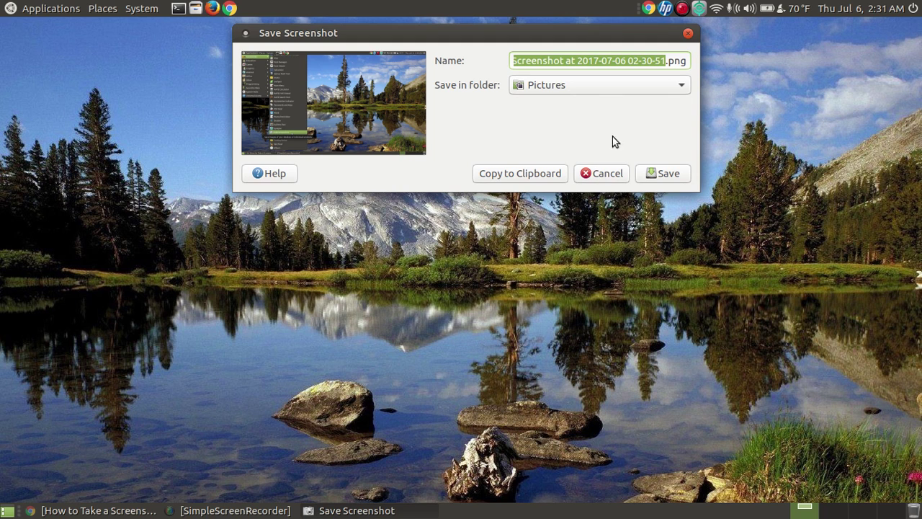
pyautogui.click(604, 175)
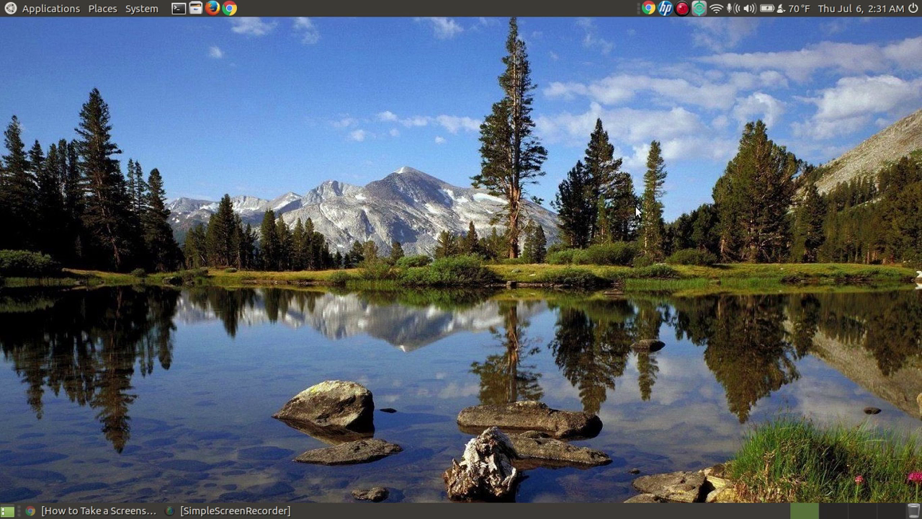